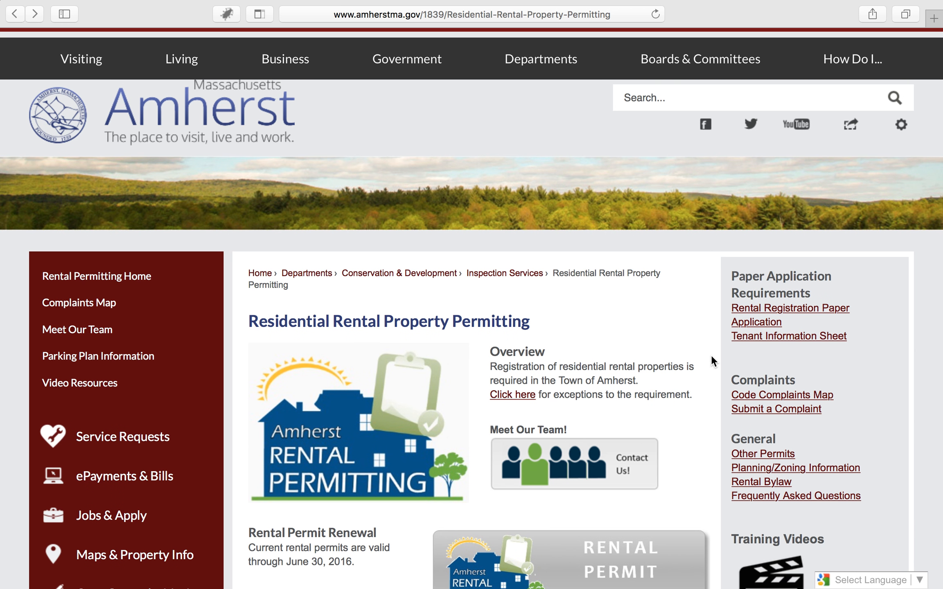
- Go to the first-time rental permit applicant steps and open the parking plans information
{"action": "scroll", "coordinate": [707, 383], "scroll_direction": "down", "scroll_amount": 5}
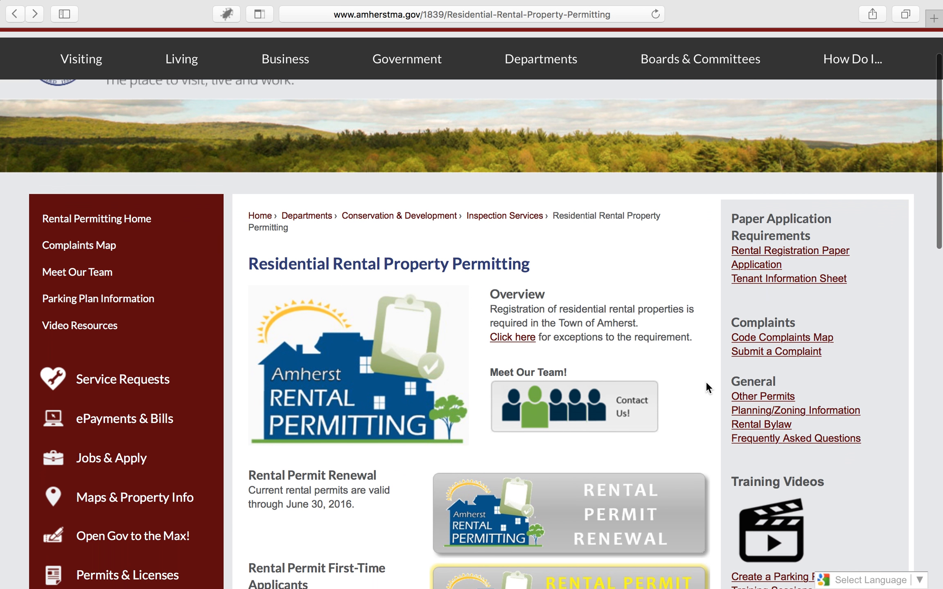
{"action": "scroll", "coordinate": [705, 380], "scroll_direction": "down", "scroll_amount": 2}
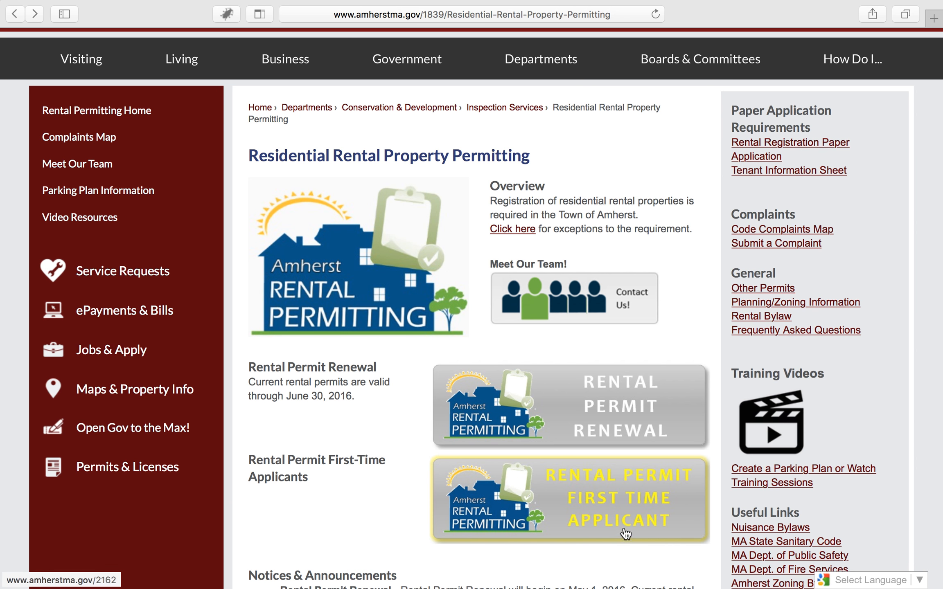
{"action": "left_click", "coordinate": [655, 511]}
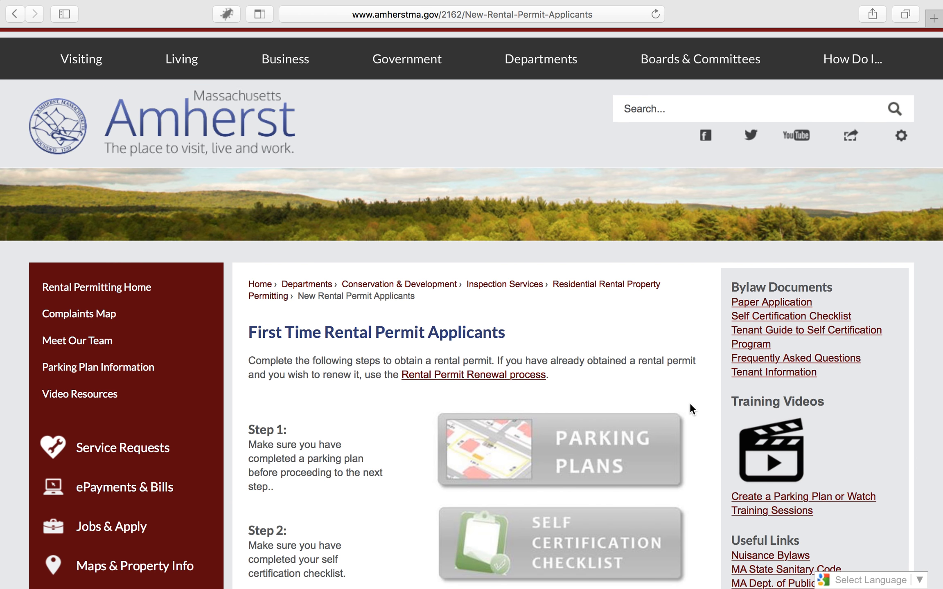
{"action": "left_click", "coordinate": [608, 445]}
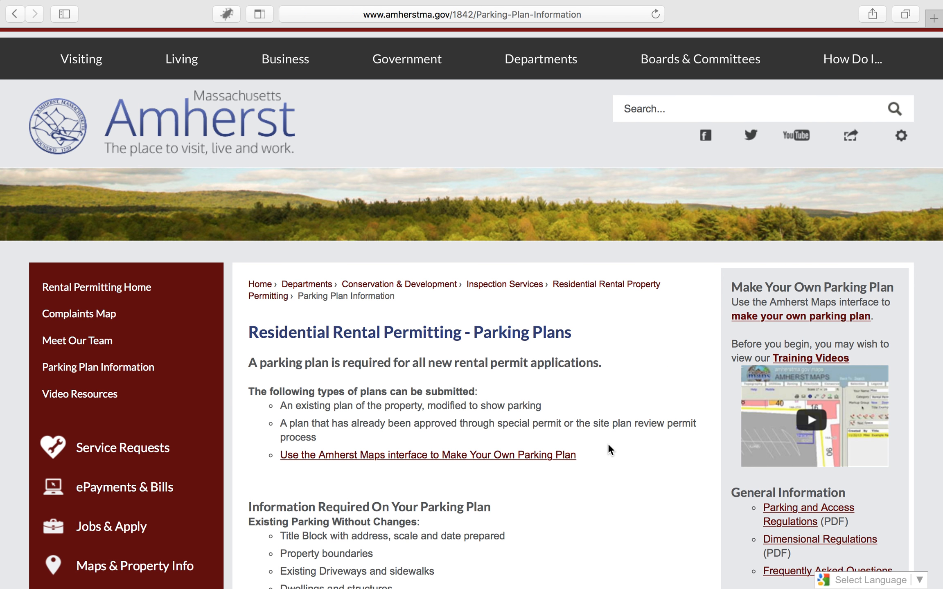
- Review the parking plan requirements and example plans, and open the Amherst Maps interface for making your own parking plan
{"action": "scroll", "coordinate": [609, 461], "scroll_direction": "down", "scroll_amount": 6}
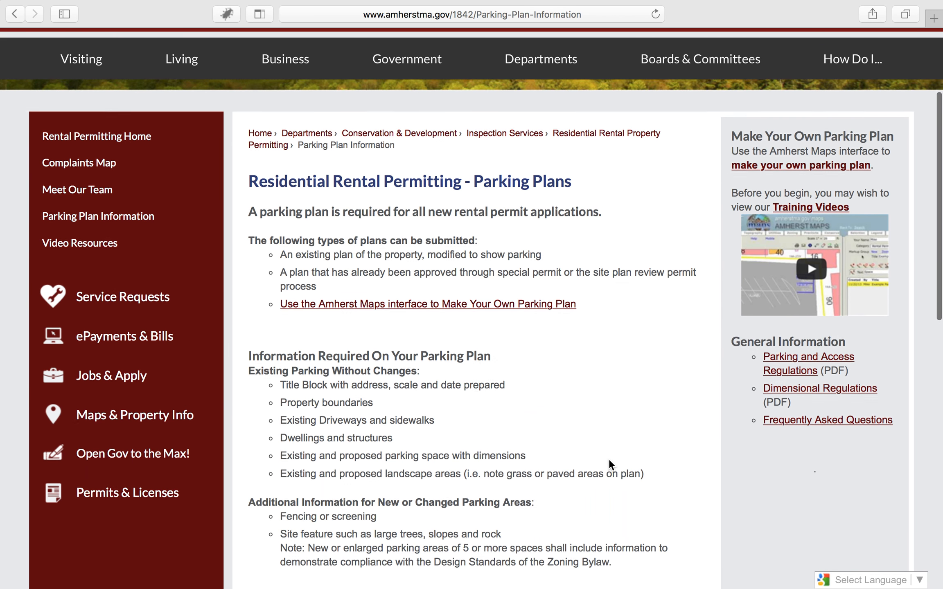
{"action": "scroll", "coordinate": [608, 459], "scroll_direction": "down", "scroll_amount": 3}
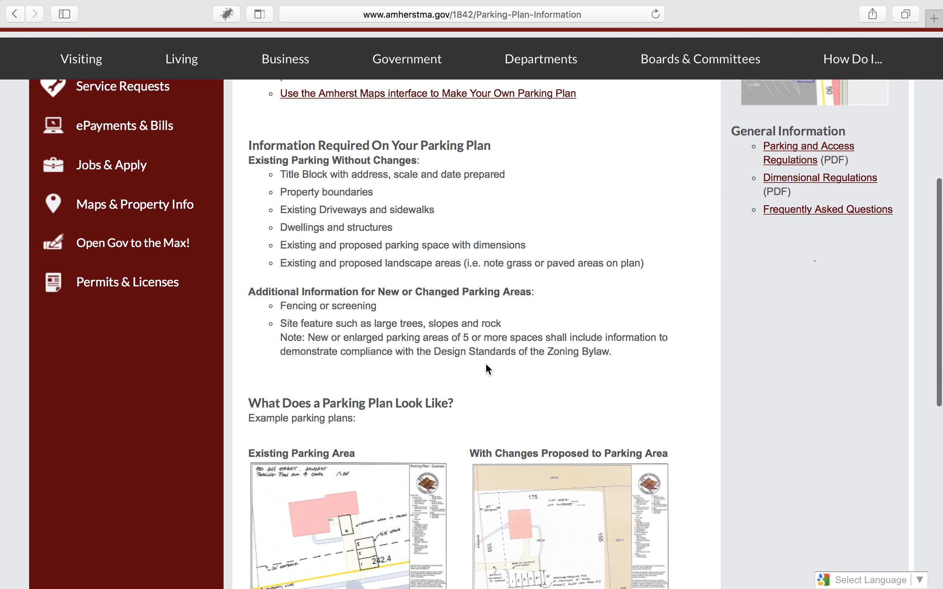
{"action": "scroll", "coordinate": [486, 364], "scroll_direction": "down", "scroll_amount": 3}
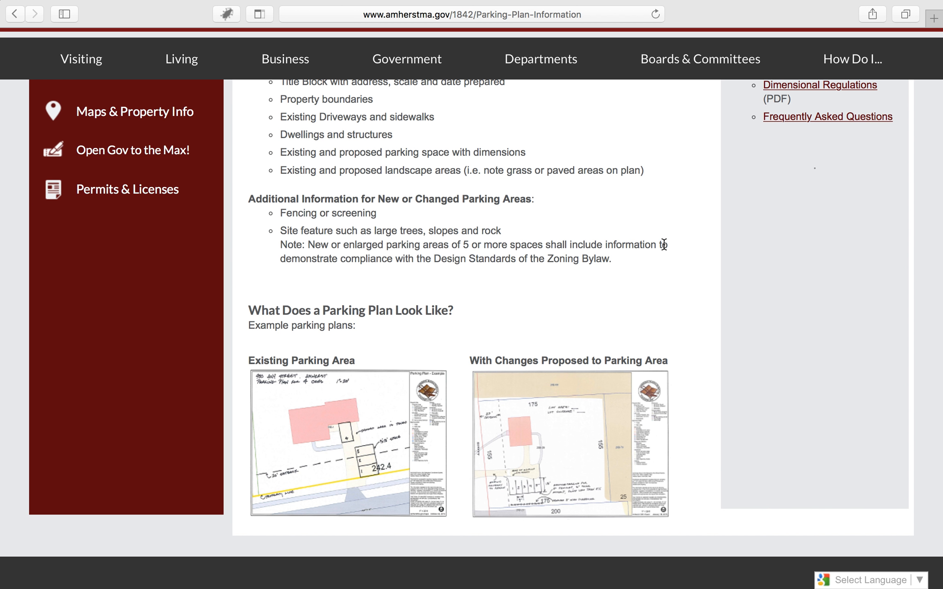
{"action": "scroll", "coordinate": [664, 244], "scroll_direction": "up", "scroll_amount": 10}
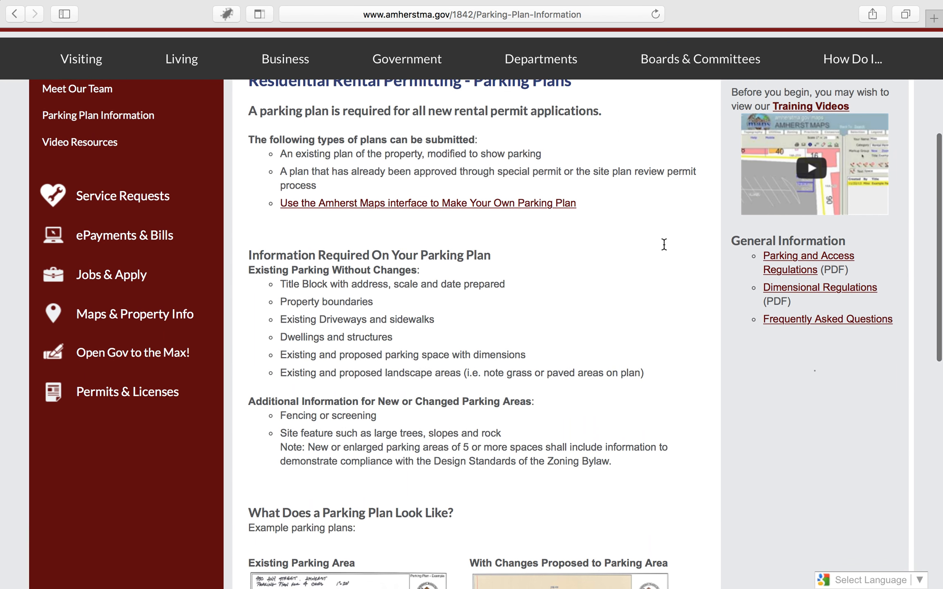
{"action": "scroll", "coordinate": [664, 245], "scroll_direction": "up", "scroll_amount": 2}
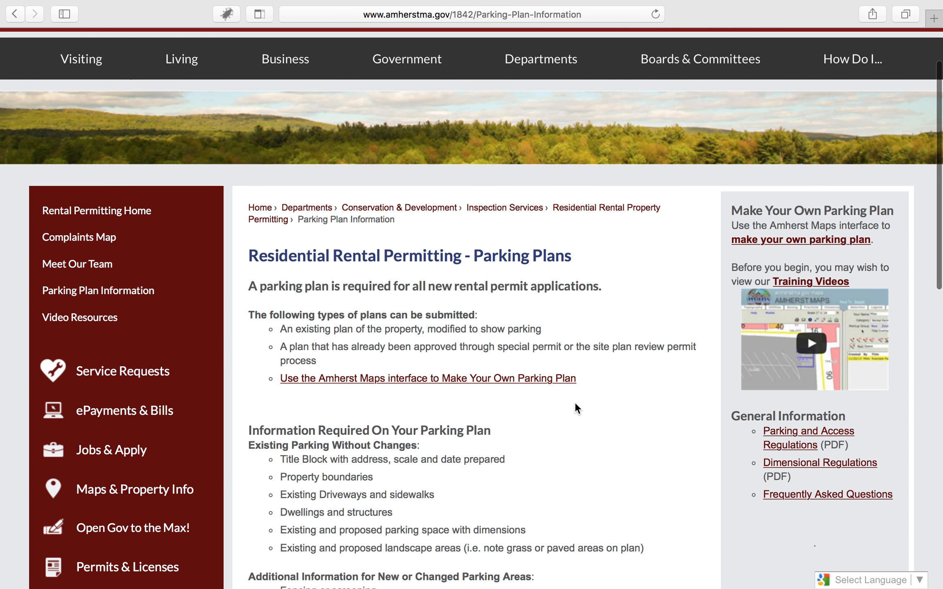
{"action": "left_click", "coordinate": [471, 383]}
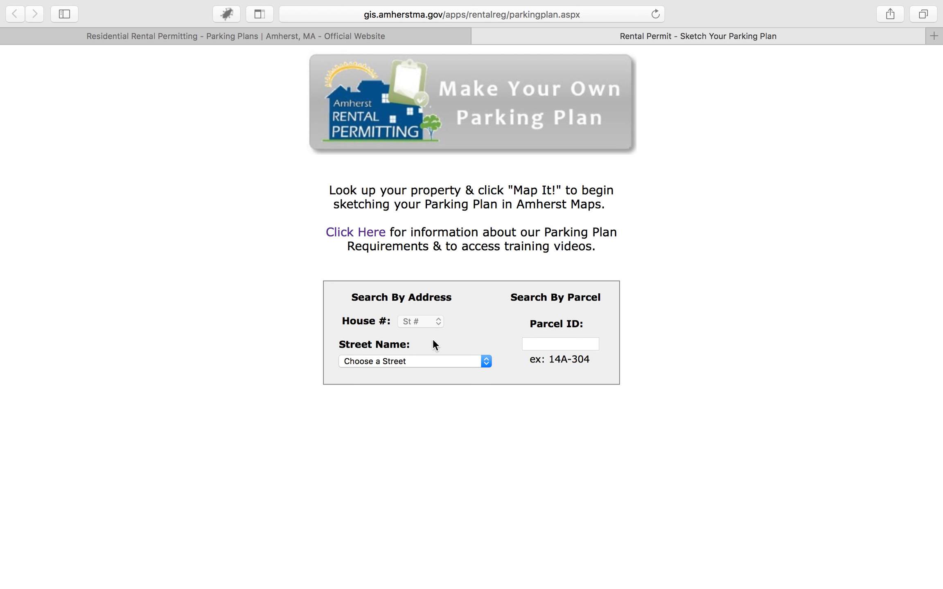
- Look up the Town Hall property, parcel 14A-304, by its street name and house number, and map it
{"action": "left_click", "coordinate": [486, 361]}
{"action": "scroll", "coordinate": [436, 481], "scroll_direction": "down", "scroll_amount": 5}
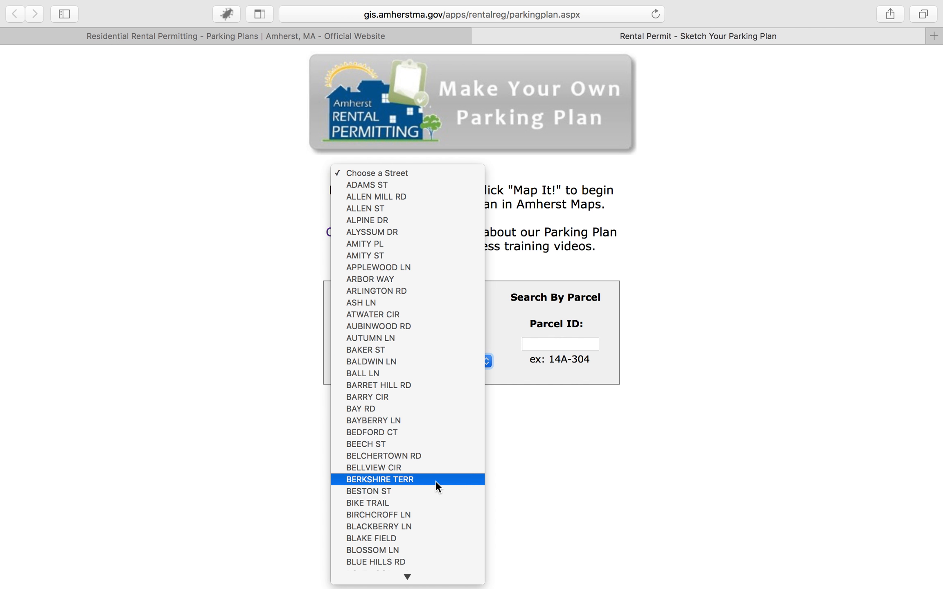
{"action": "scroll", "coordinate": [436, 481], "scroll_direction": "down", "scroll_amount": 5}
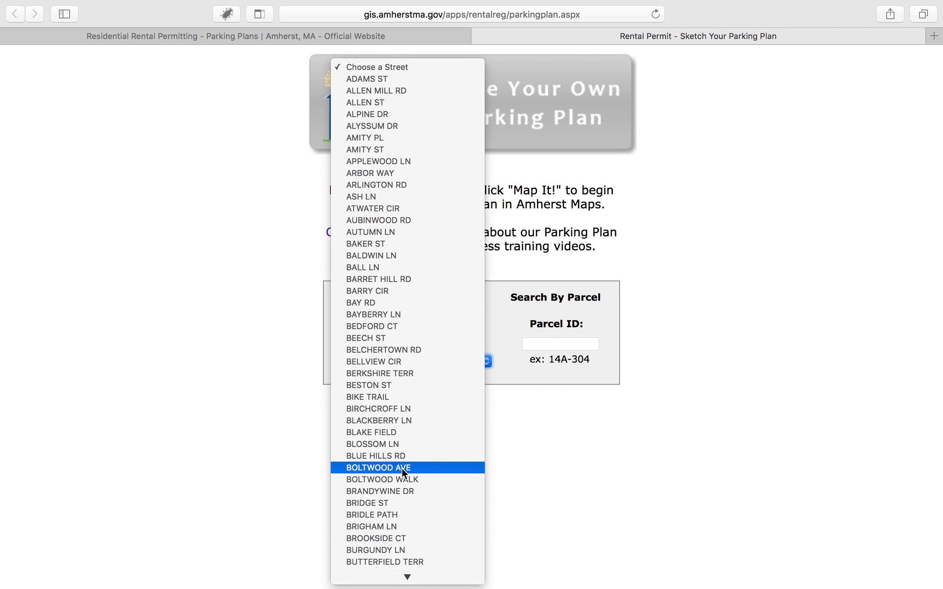
{"action": "left_click", "coordinate": [401, 467]}
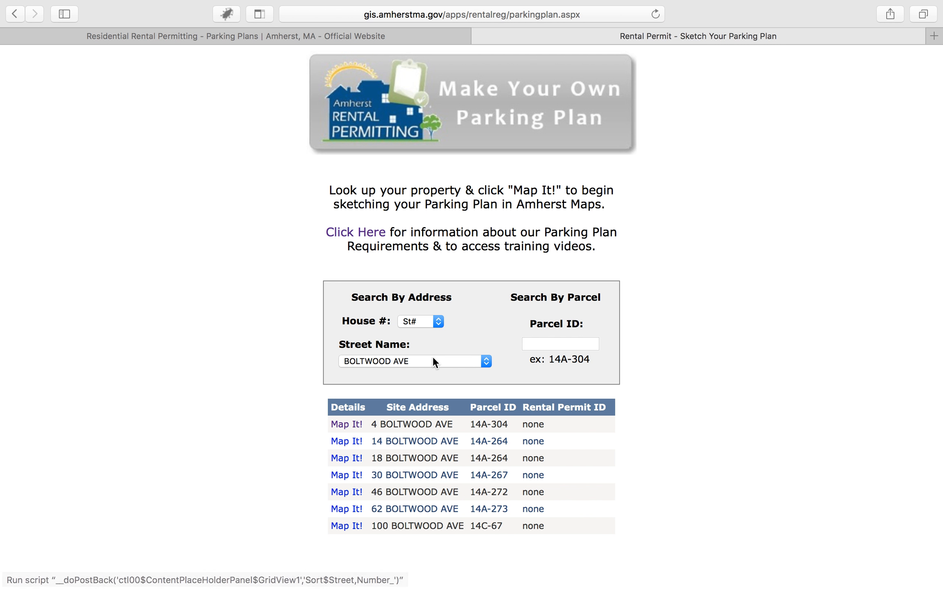
{"action": "left_click", "coordinate": [441, 323]}
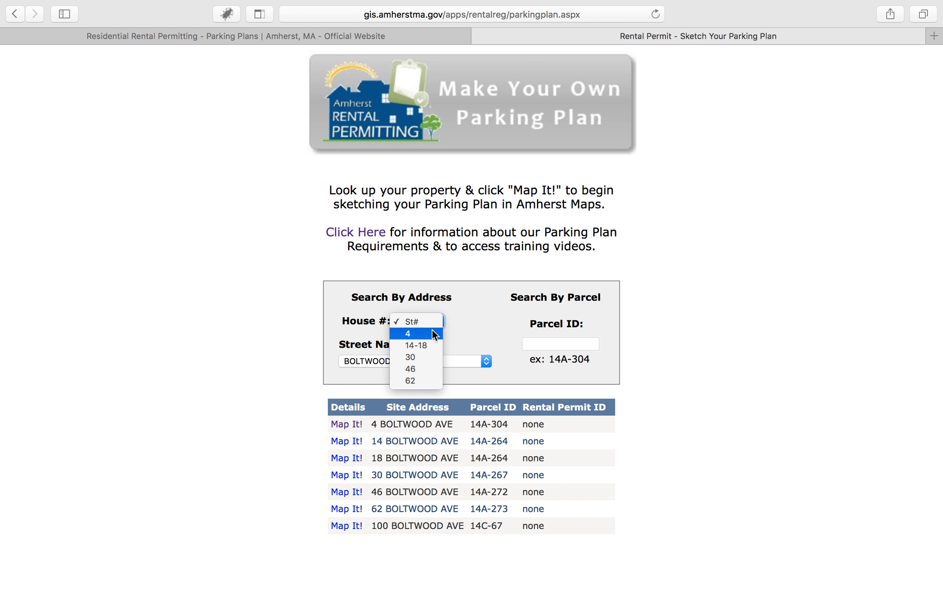
{"action": "left_click", "coordinate": [417, 333]}
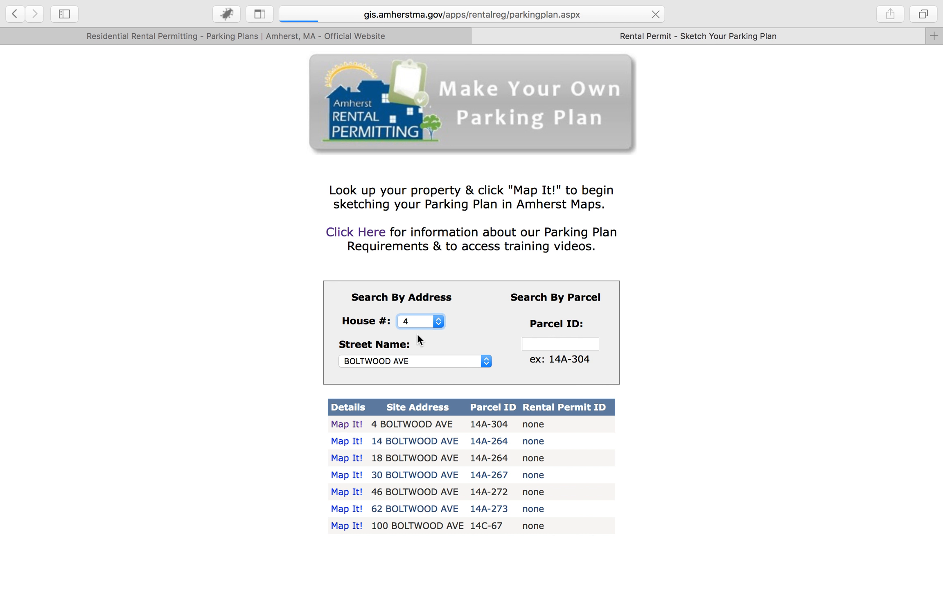
{"action": "left_click", "coordinate": [349, 426]}
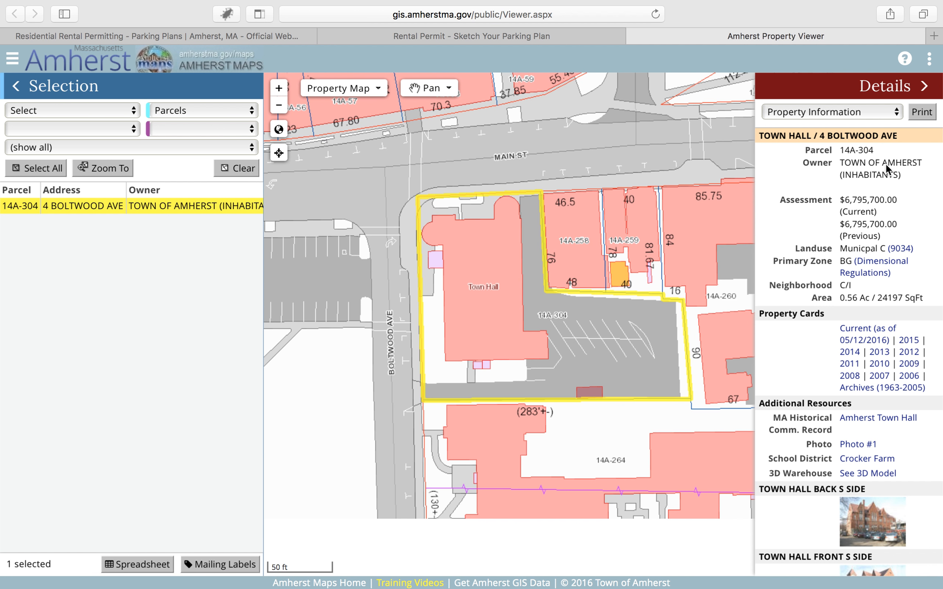
- Hide the property details and open the Markup section for the Town Hall parking lot
{"action": "left_click", "coordinate": [930, 61]}
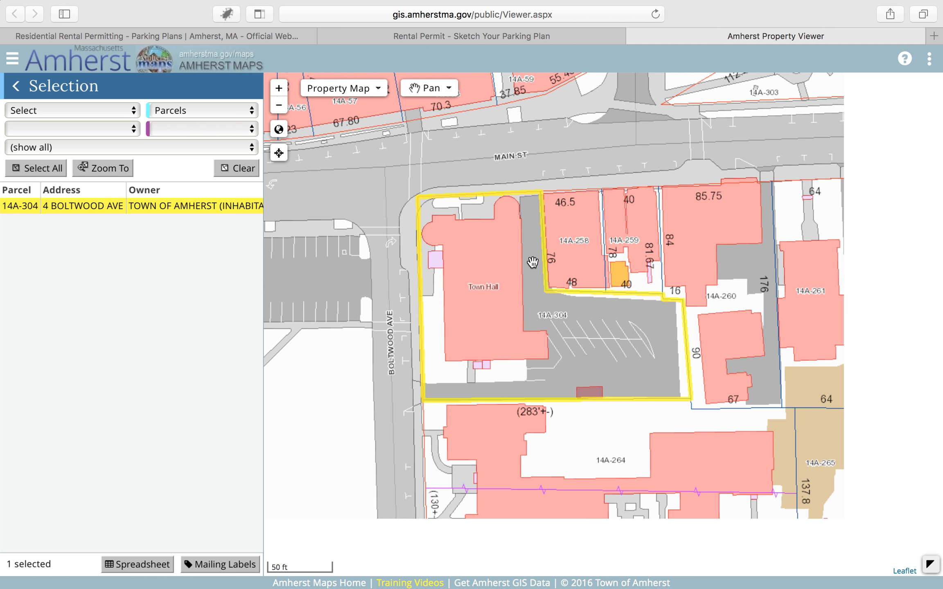
{"action": "mouse_move", "coordinate": [533, 268]}
{"action": "left_mouse_down"}
{"action": "mouse_move", "coordinate": [617, 358]}
{"action": "mouse_move", "coordinate": [703, 410]}
{"action": "left_mouse_up"}
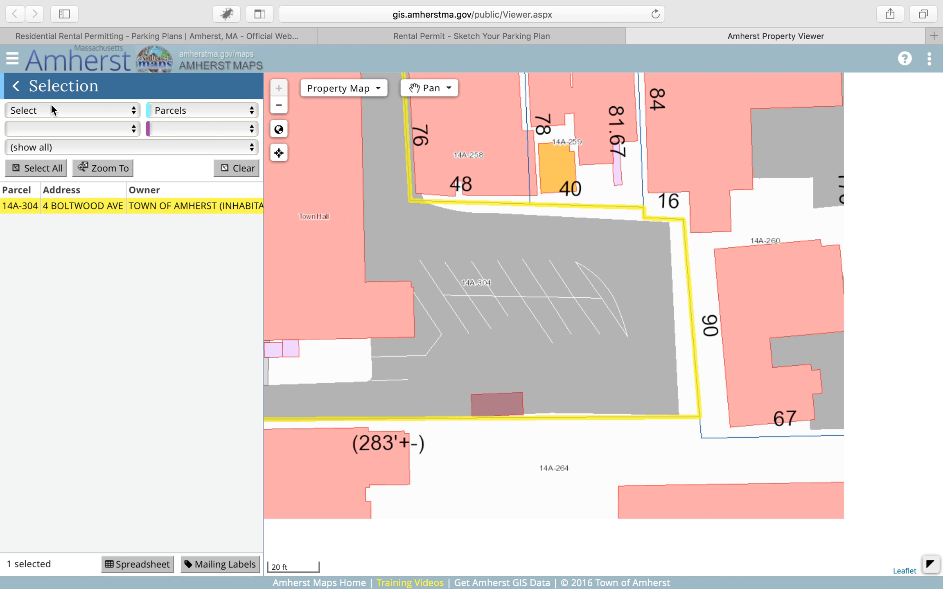
{"action": "left_click", "coordinate": [19, 88]}
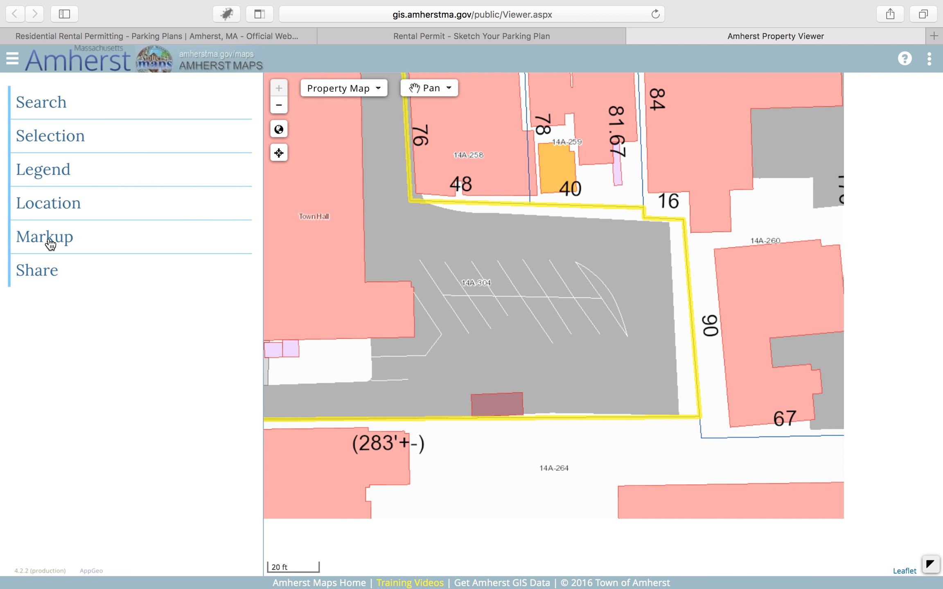
{"action": "left_click", "coordinate": [50, 241]}
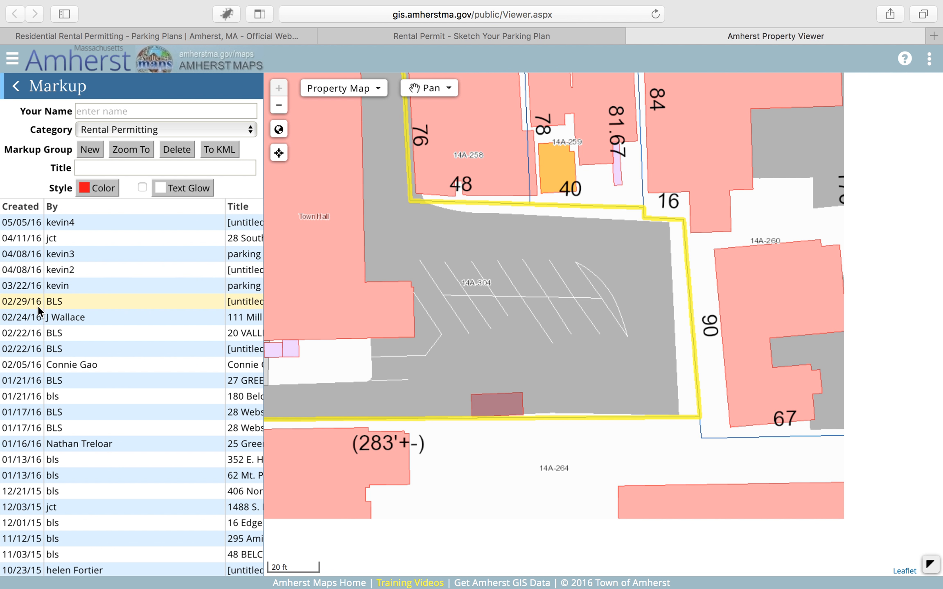
- Enter the creator's name and create a Rental Permitting markup group titled with the property's address followed by "demo"
{"action": "left_click", "coordinate": [98, 106]}
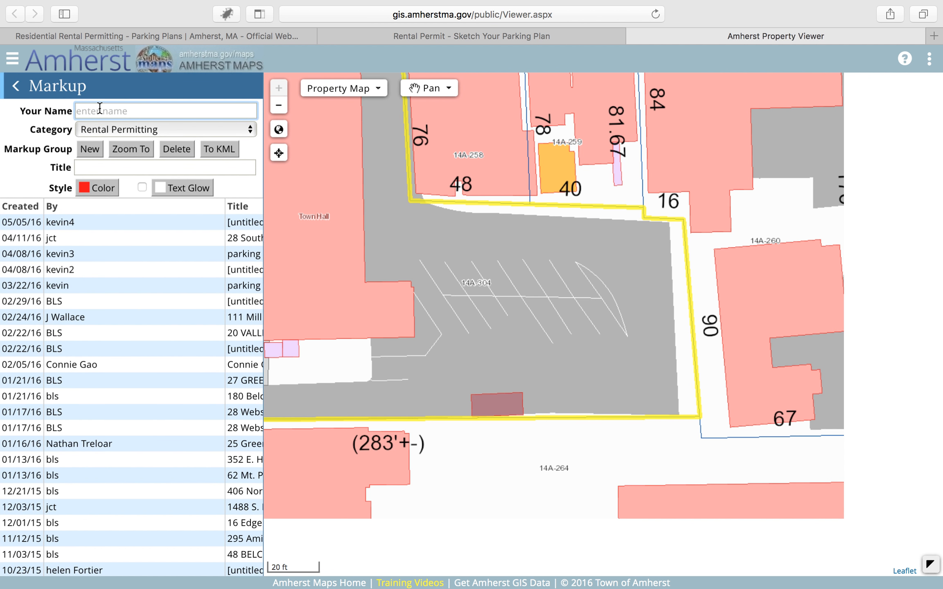
{"action": "type", "text": "Mike"}
{"action": "left_click", "coordinate": [90, 150]}
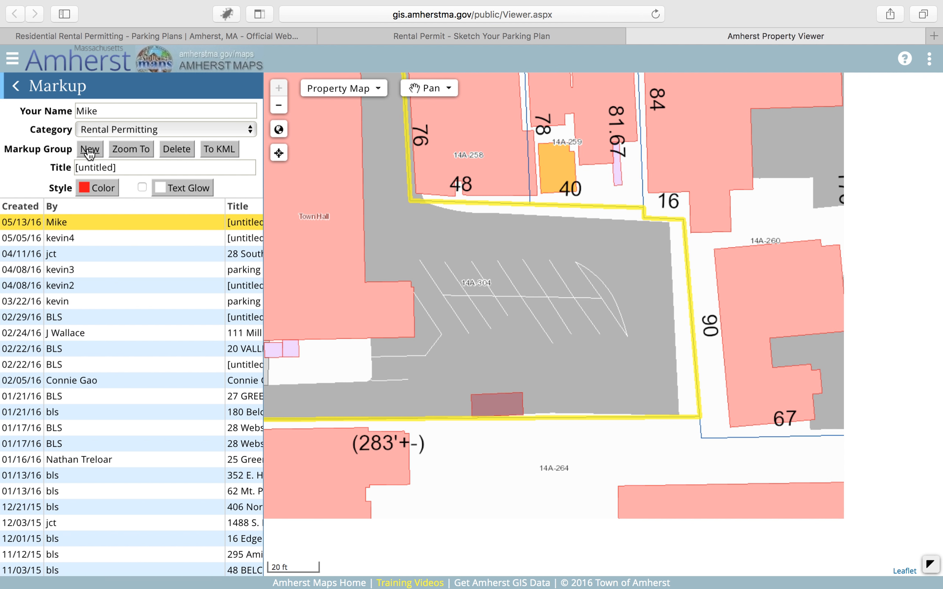
{"action": "left_click", "coordinate": [131, 166]}
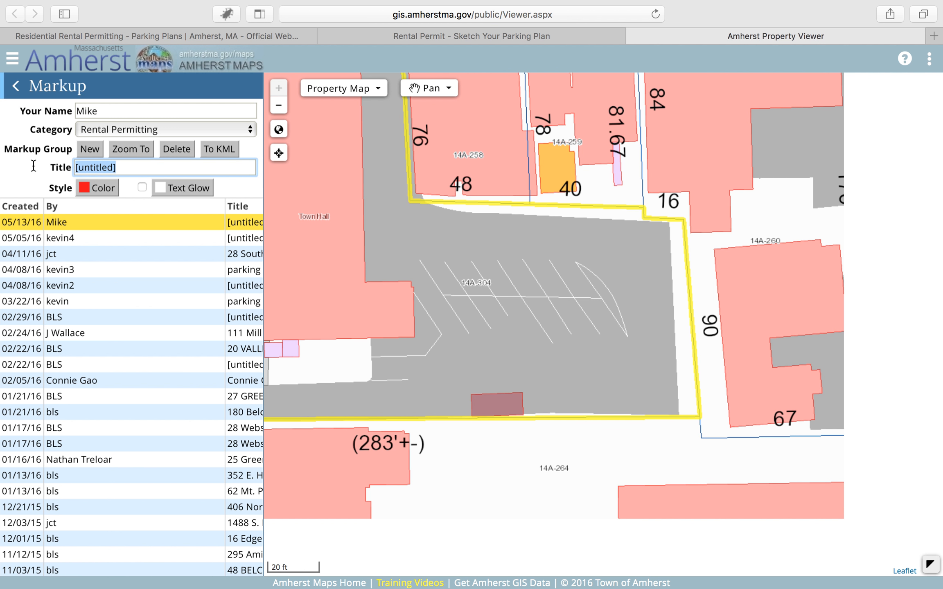
{"action": "type", "text": "4 "}
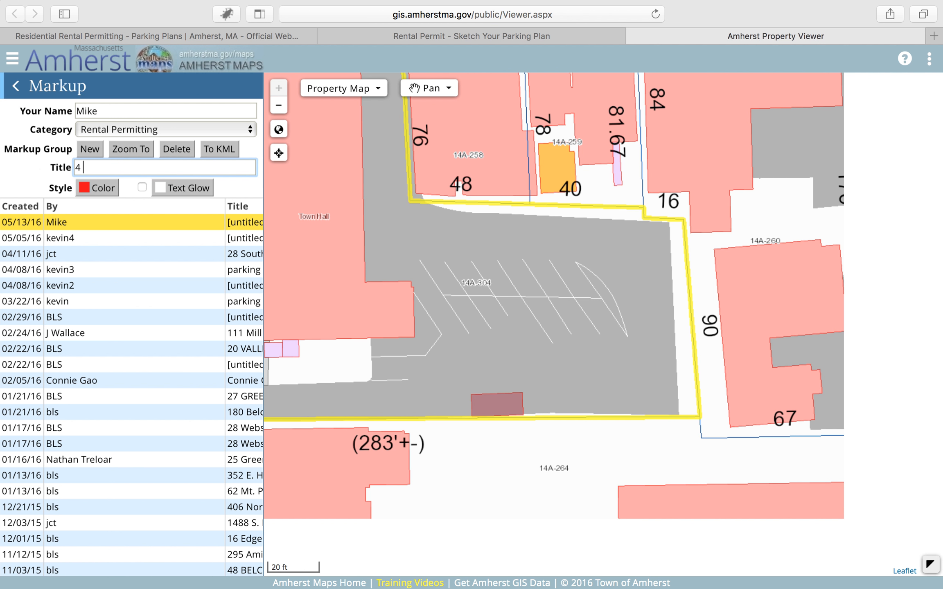
{"action": "type", "text": "Boltwood demo"}
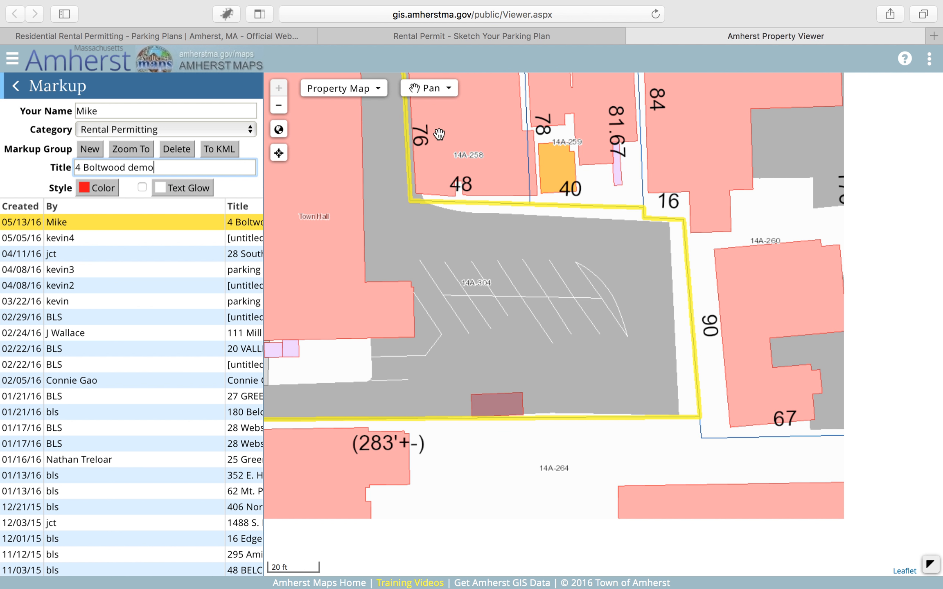
- Draw an 18 ft measured line into the lot from the parking area's northeast corner
{"action": "left_click", "coordinate": [445, 94]}
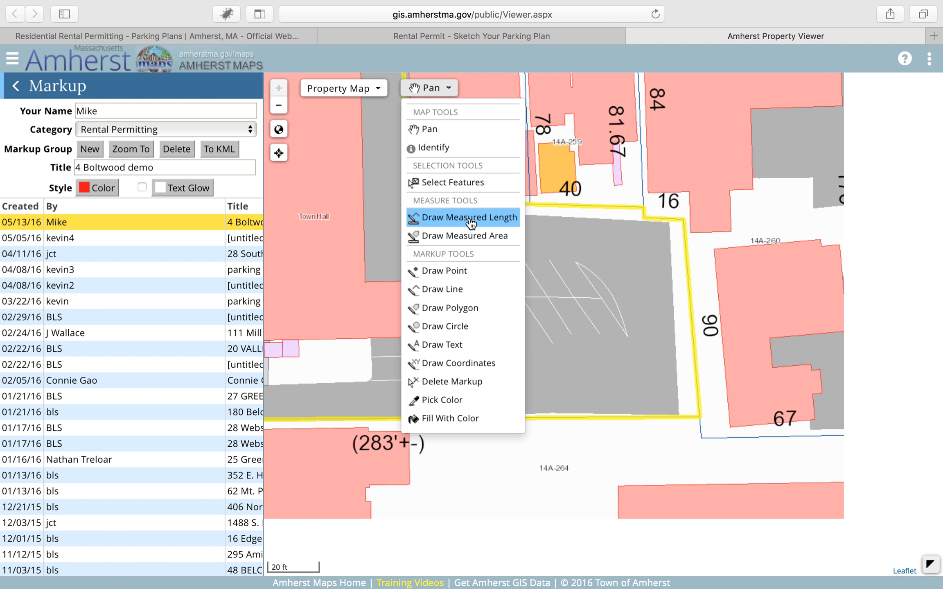
{"action": "left_click", "coordinate": [496, 226]}
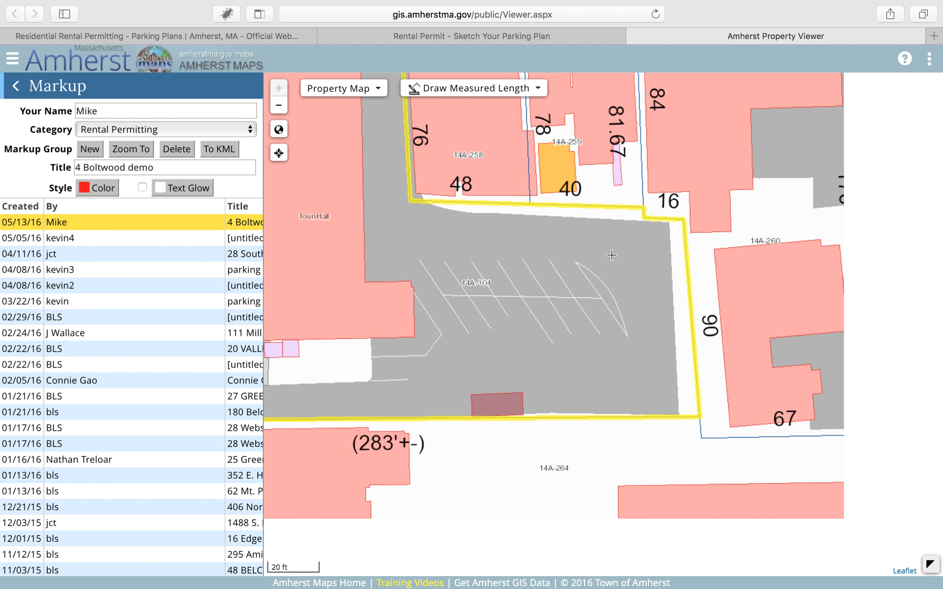
{"action": "left_click", "coordinate": [667, 226]}
{"action": "left_click", "coordinate": [621, 225]}
- Draw an 8 ft measured line down the parking area's east edge from the same corner, and delete it
{"action": "left_click", "coordinate": [667, 225]}
{"action": "double_click", "coordinate": [667, 245]}
{"action": "left_click", "coordinate": [527, 93]}
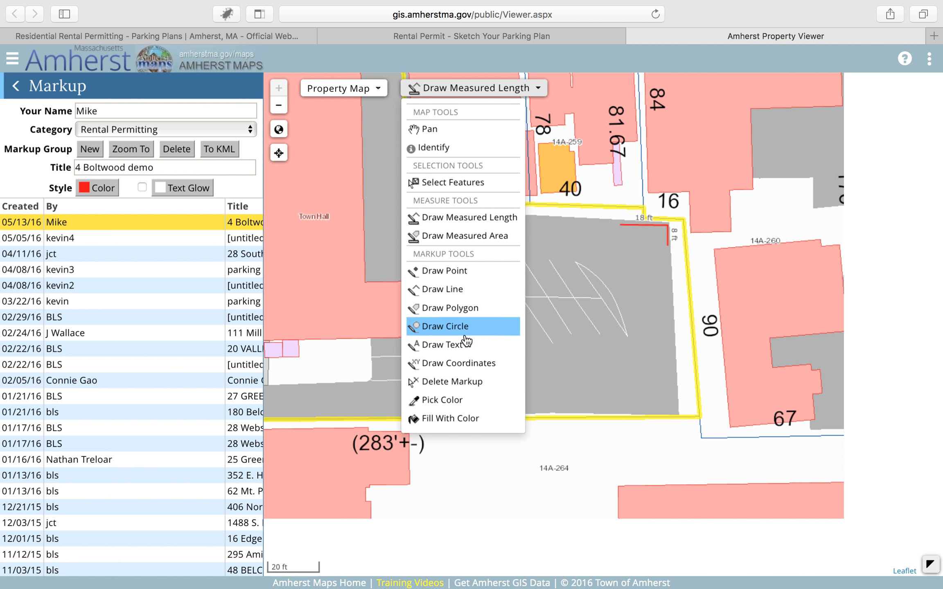
{"action": "left_click", "coordinate": [465, 384]}
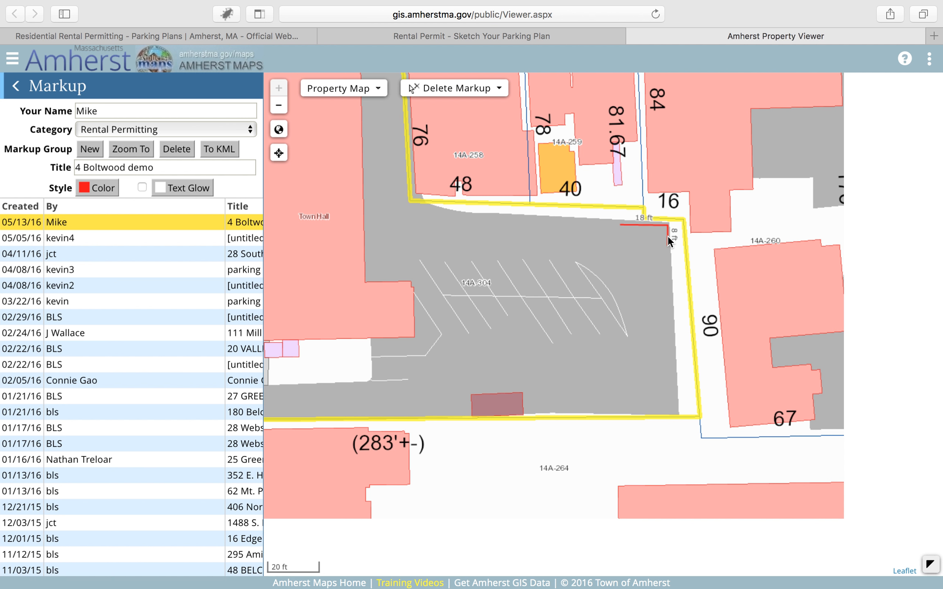
- Draw a 9 ft measured line down the east edge and an 18 ft line back into the lot to outline the first parking space
{"action": "left_click", "coordinate": [468, 95]}
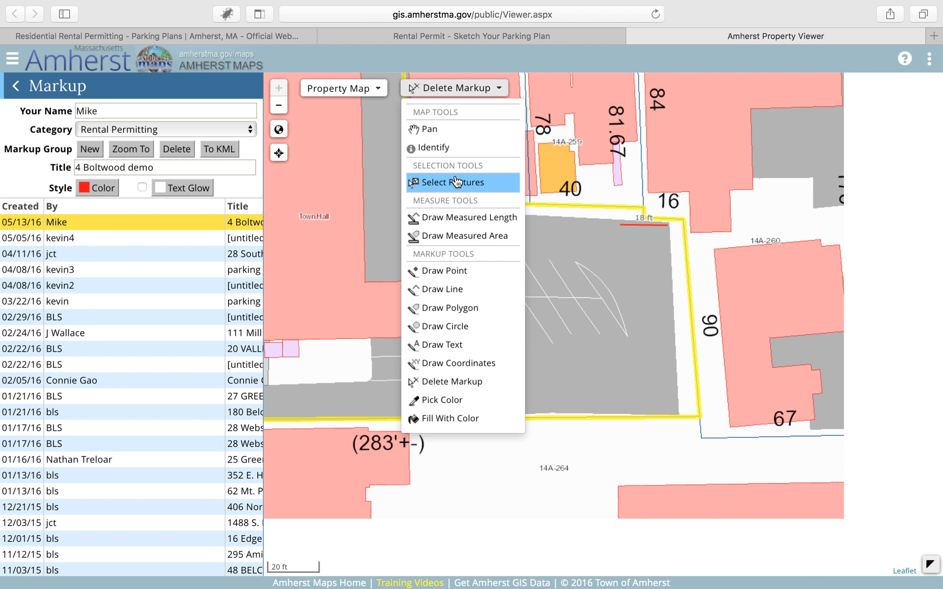
{"action": "left_click", "coordinate": [469, 219]}
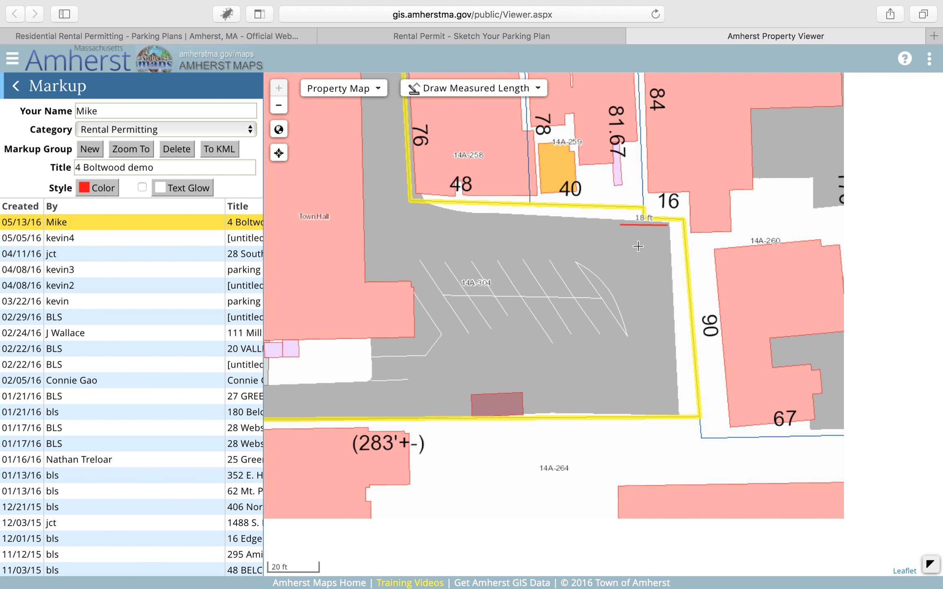
{"action": "left_click", "coordinate": [667, 226]}
{"action": "double_click", "coordinate": [668, 247]}
{"action": "left_click", "coordinate": [668, 247]}
{"action": "double_click", "coordinate": [621, 247]}
- Outline the second parking space below the first with a connected measured line, 9 ft down the edge and about 17 ft into the lot
{"action": "left_click", "coordinate": [668, 248]}
{"action": "left_click", "coordinate": [669, 272]}
{"action": "double_click", "coordinate": [622, 273]}
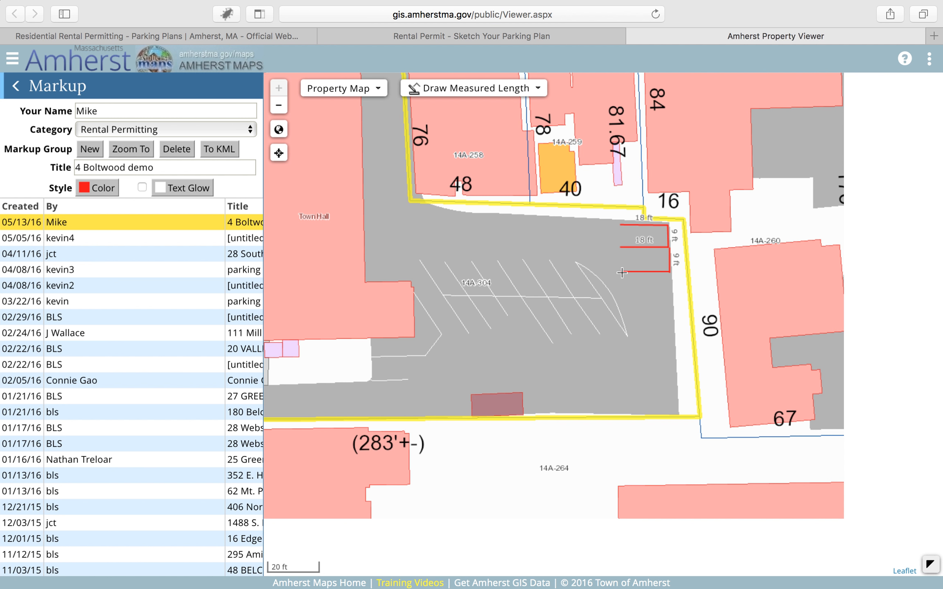